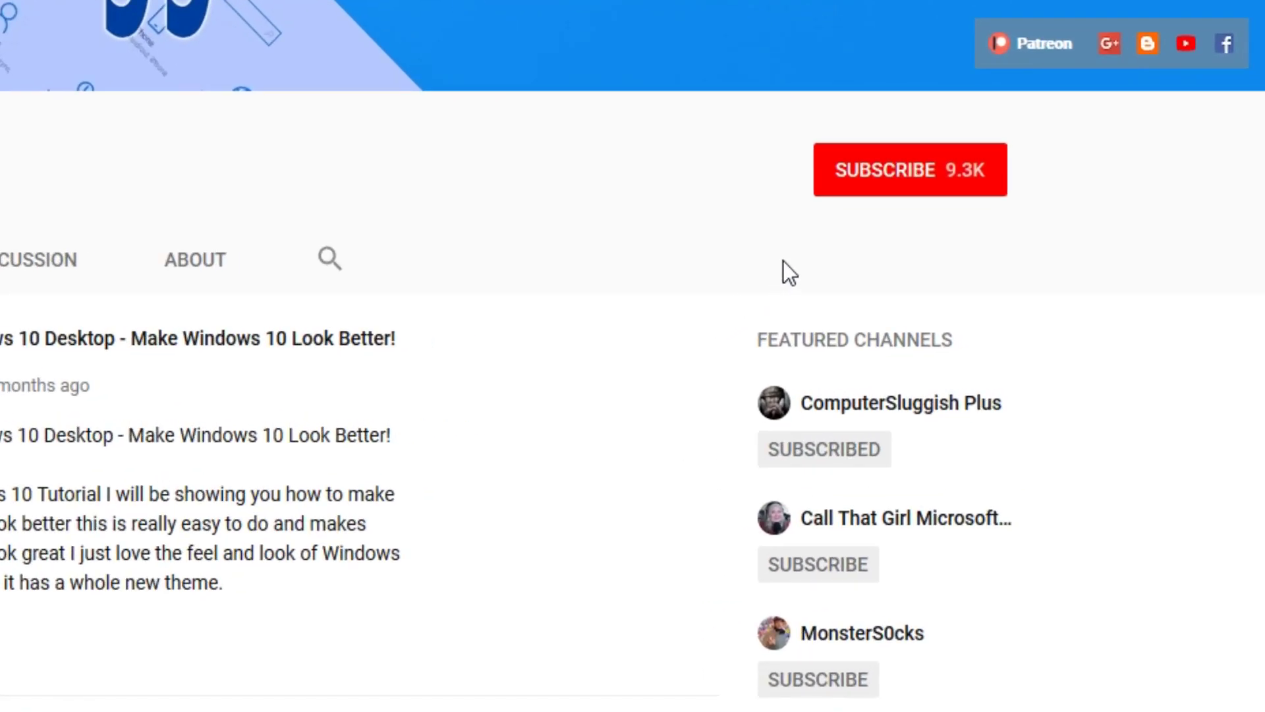
Subscribe to ComputerSluggish Tutorials and enable the bell for all new-video notifications
{"action": "left_click", "coordinate": [900, 186]}
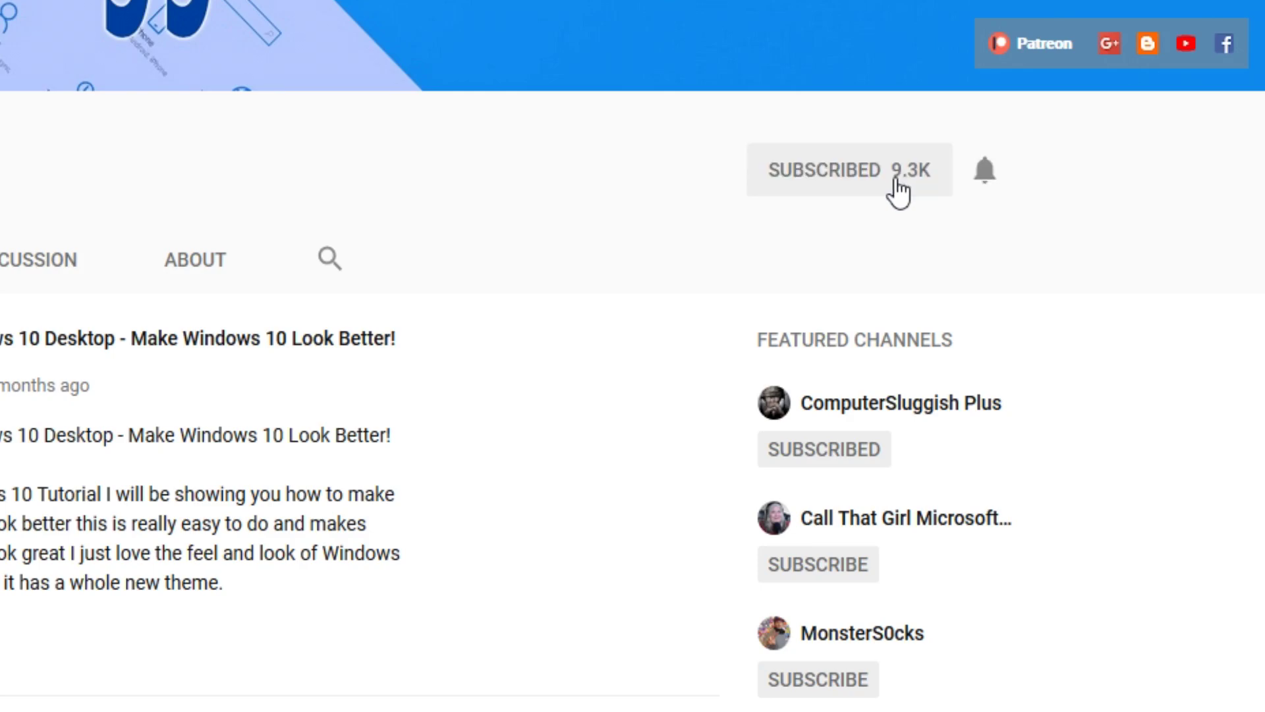
{"action": "left_click", "coordinate": [986, 174]}
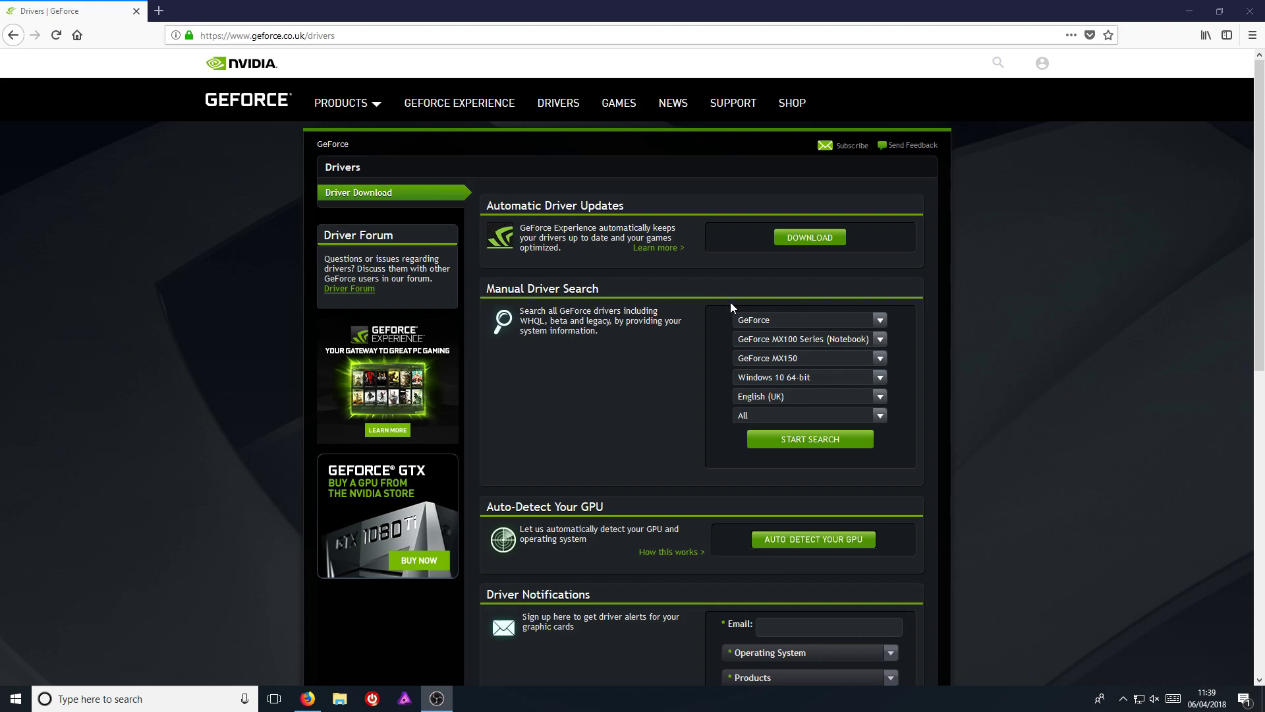
Bring Firefox forward to show the geforce.co.uk drivers page
{"action": "left_click", "coordinate": [1010, 437]}
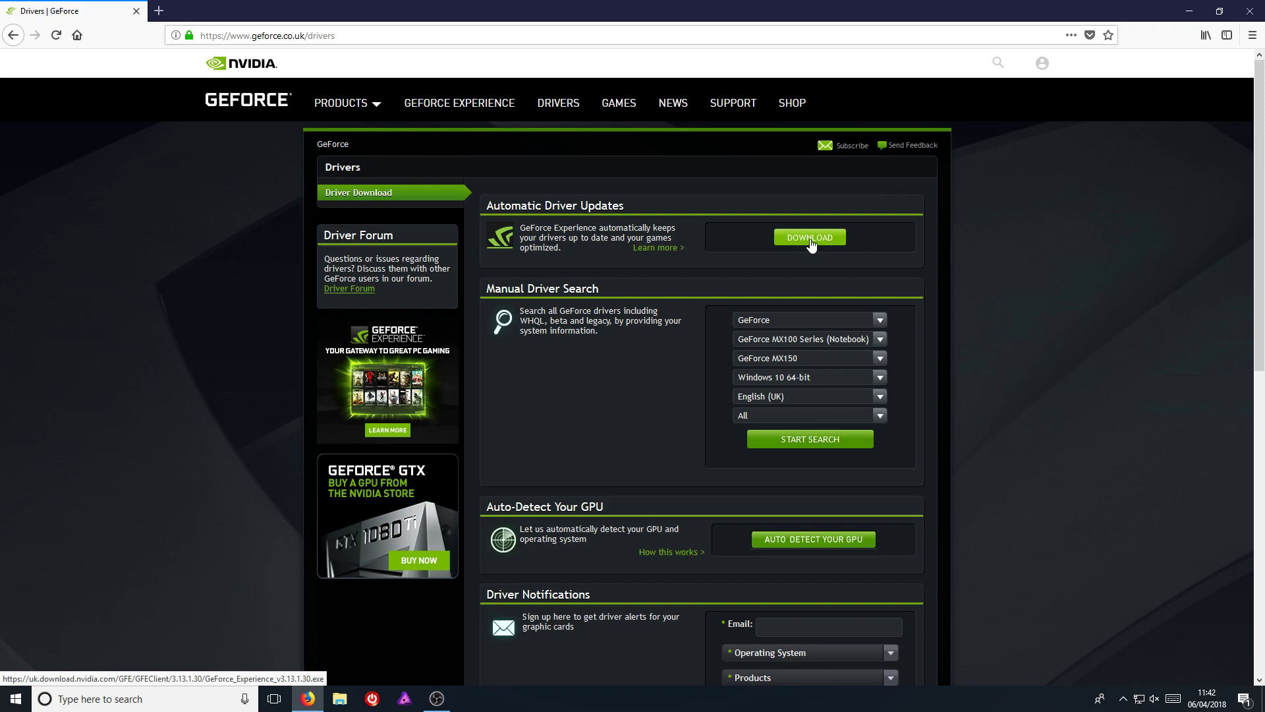
Download and run the GeForce Experience 3.13.1.30 installer, then agree to the licence and install
{"action": "left_click", "coordinate": [819, 240]}
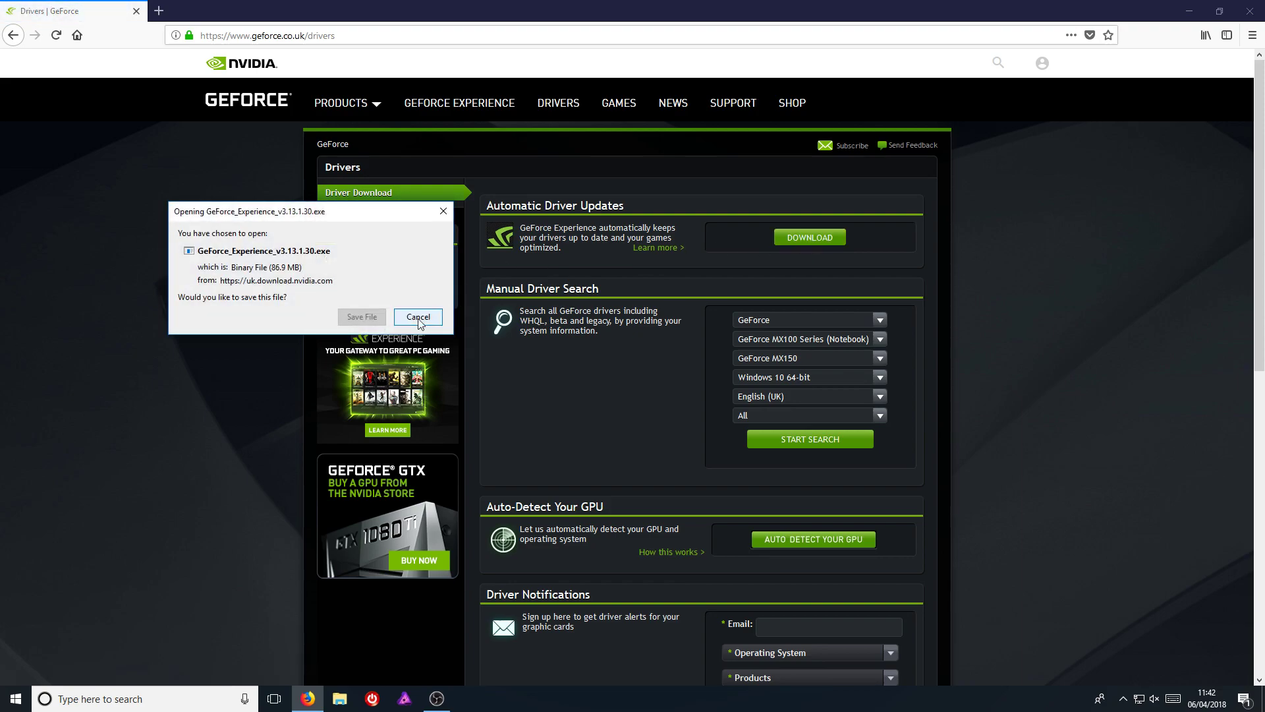
{"action": "left_click", "coordinate": [362, 317]}
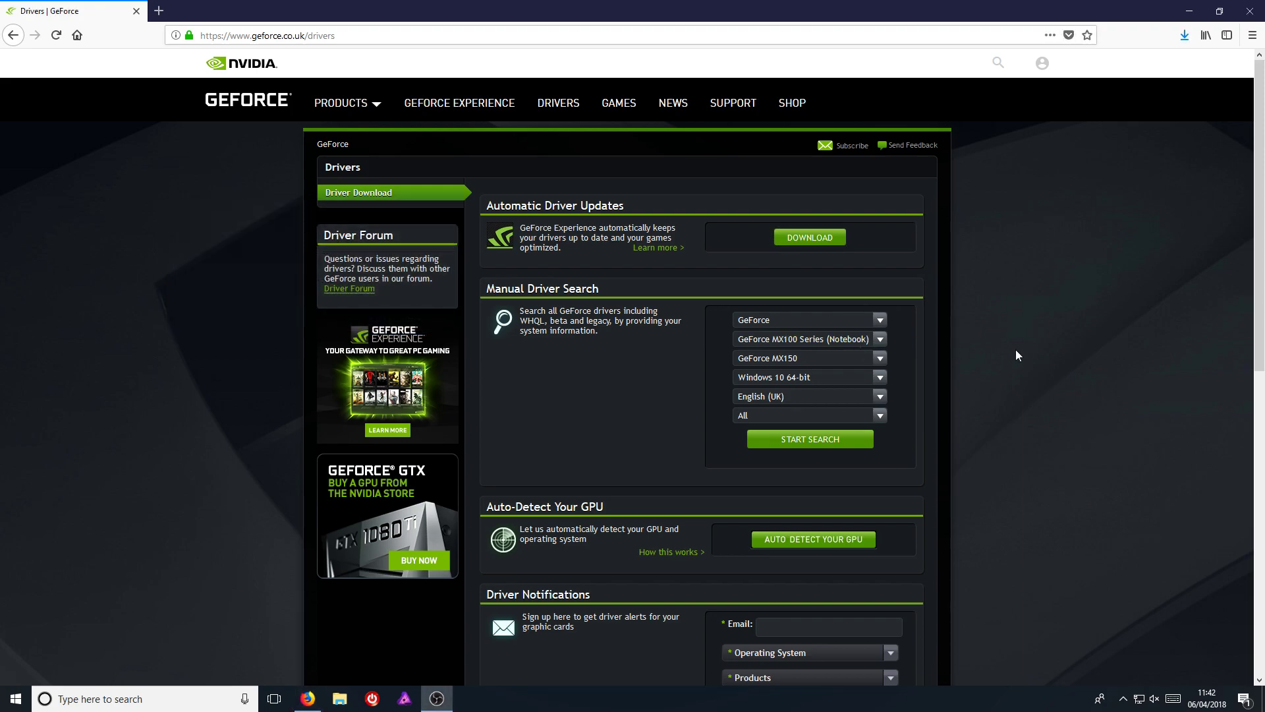
{"action": "left_click", "coordinate": [1185, 40]}
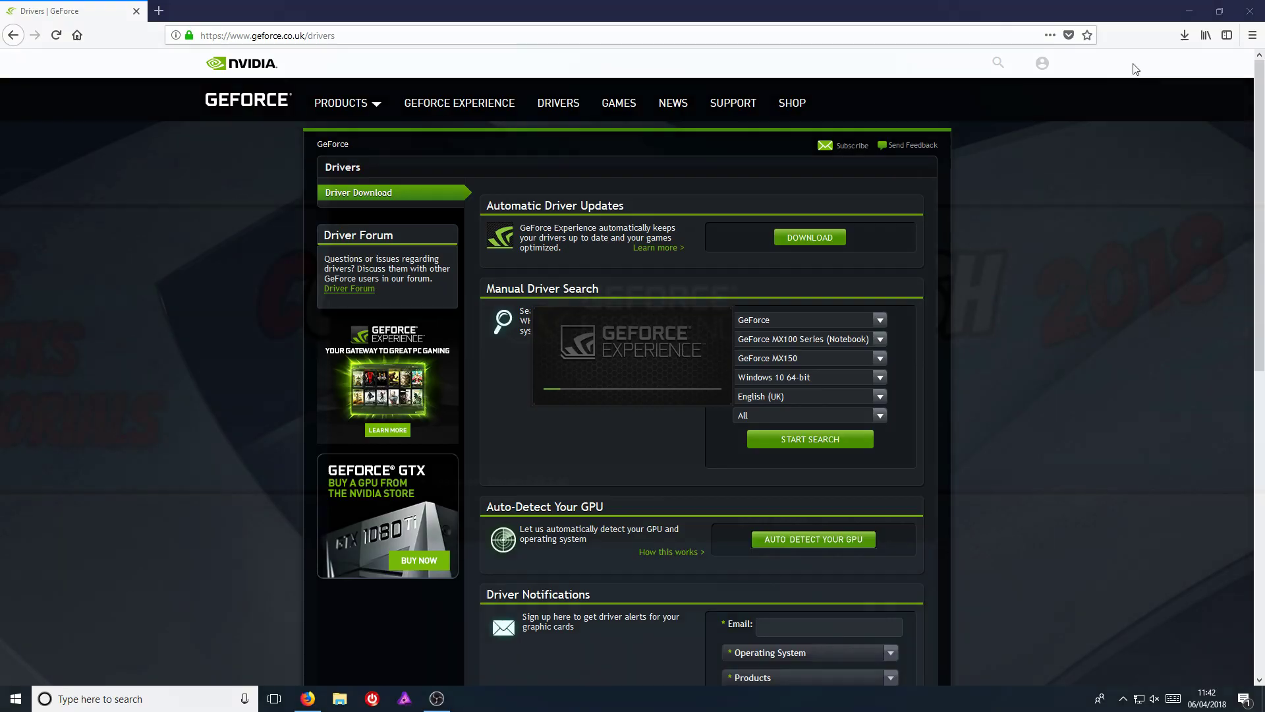
{"action": "left_click", "coordinate": [1189, 11]}
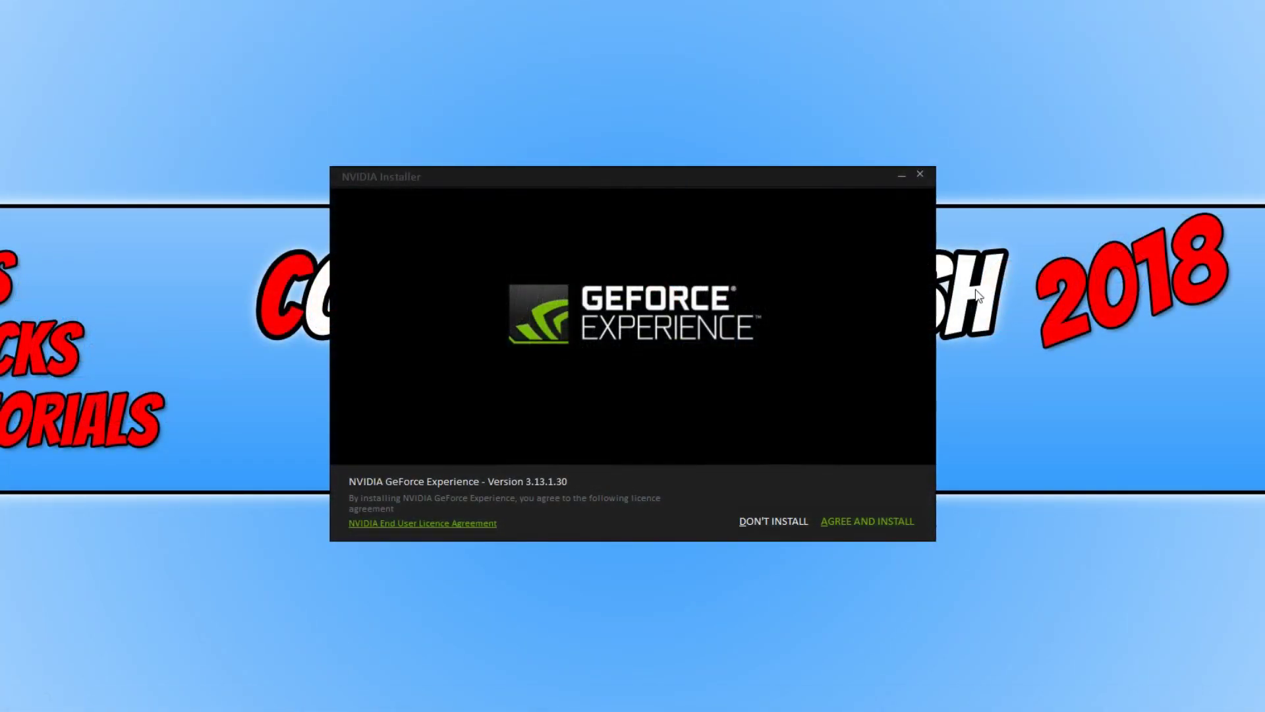
{"action": "left_click", "coordinate": [867, 521]}
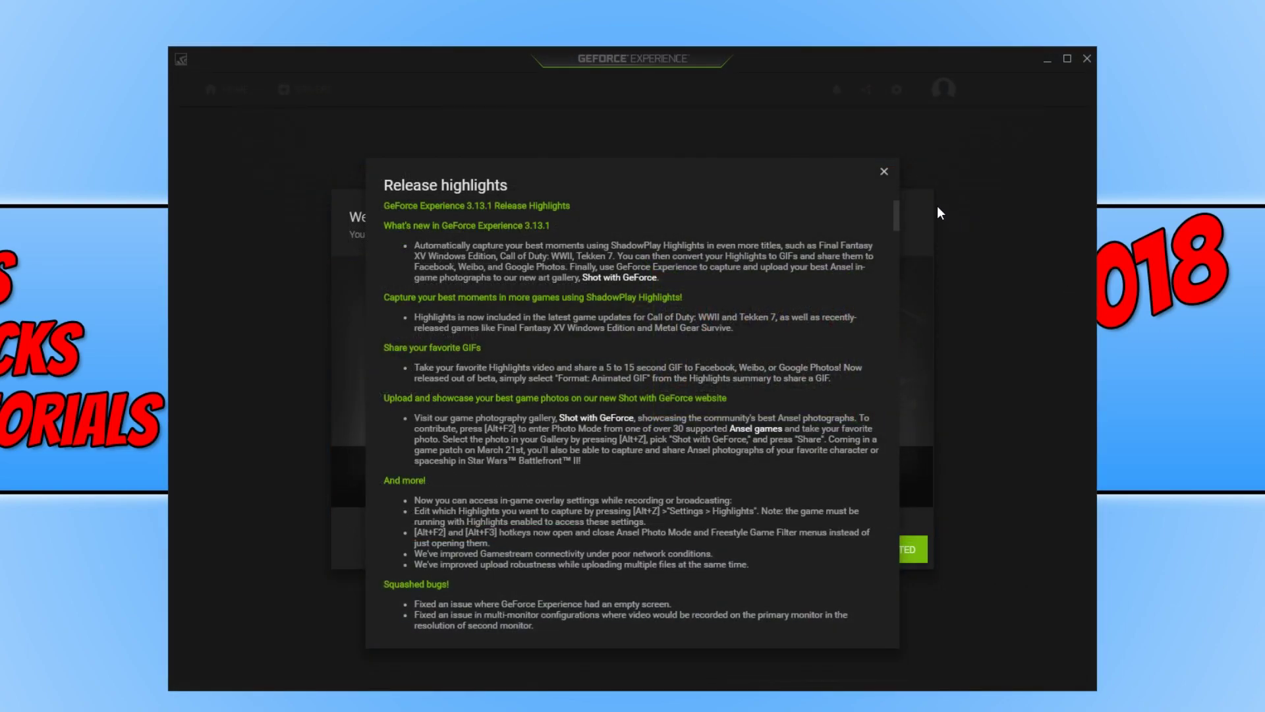
Close the release highlights and begin the GeForce Experience welcome setup
{"action": "left_click", "coordinate": [885, 173]}
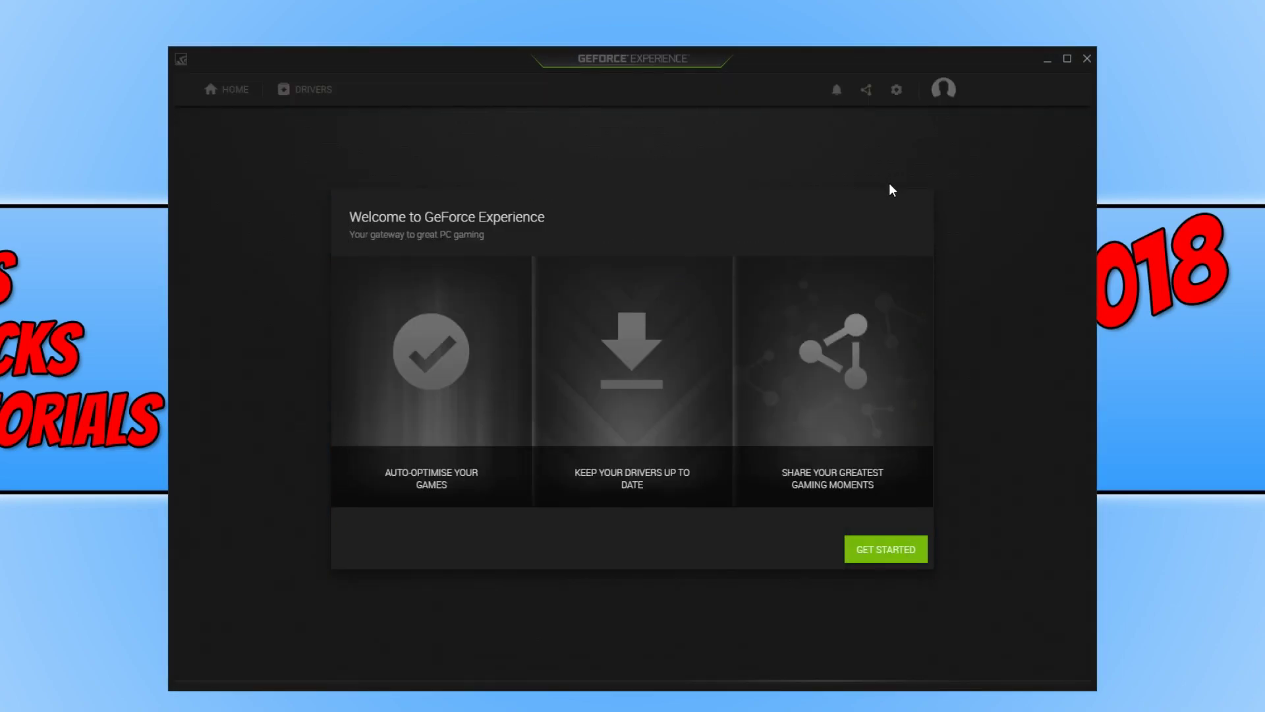
{"action": "left_click", "coordinate": [903, 550]}
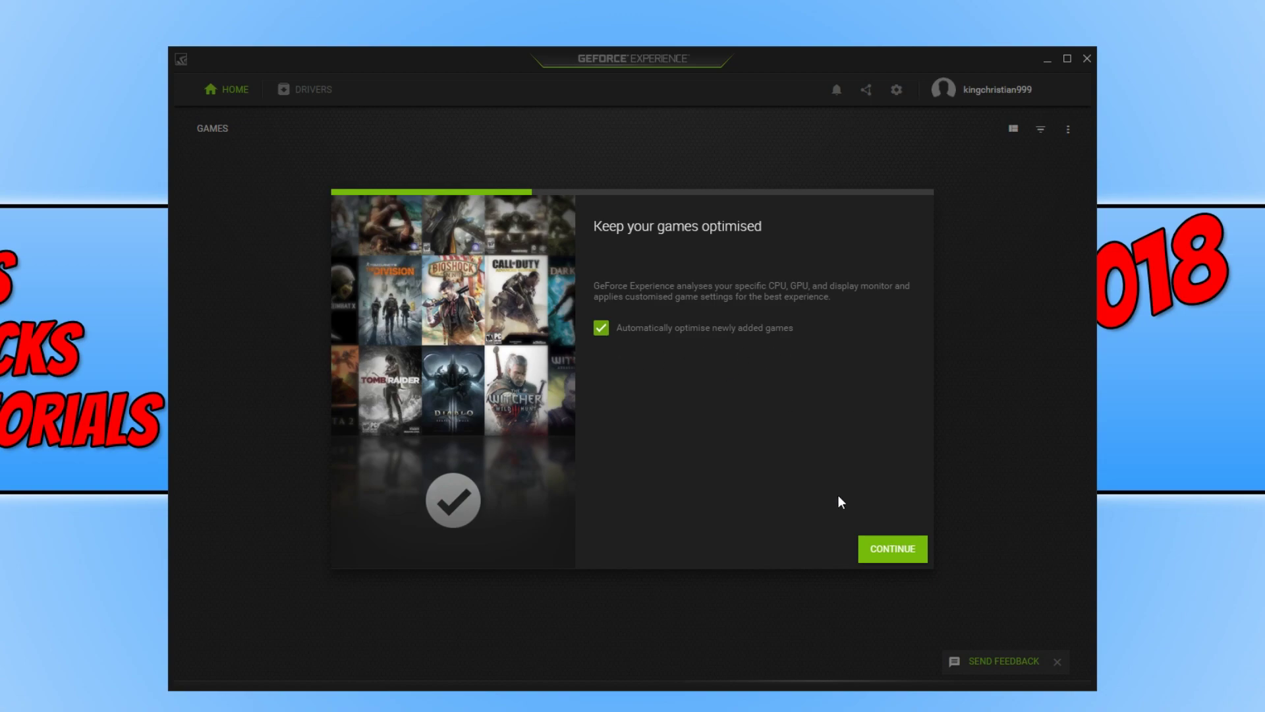
Continue through the onboarding screens, including SHIELD streaming, and finish on Scan complete
{"action": "left_click", "coordinate": [880, 550]}
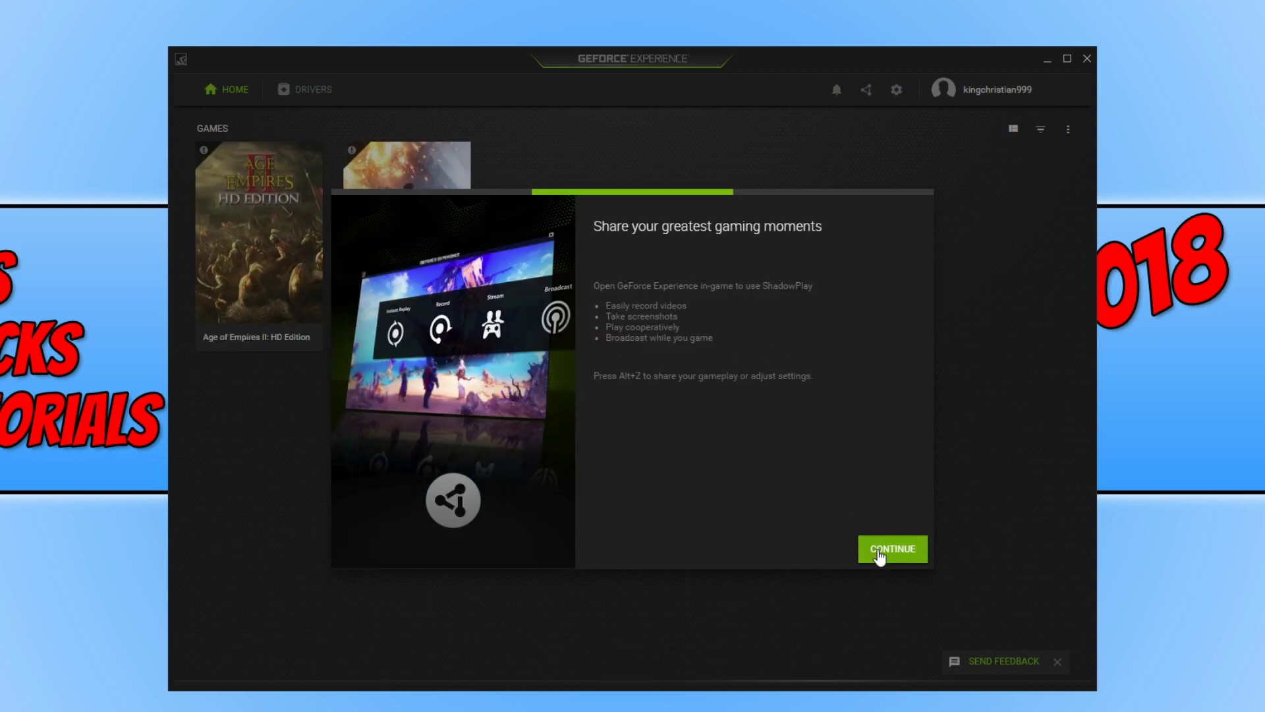
{"action": "left_click", "coordinate": [880, 554]}
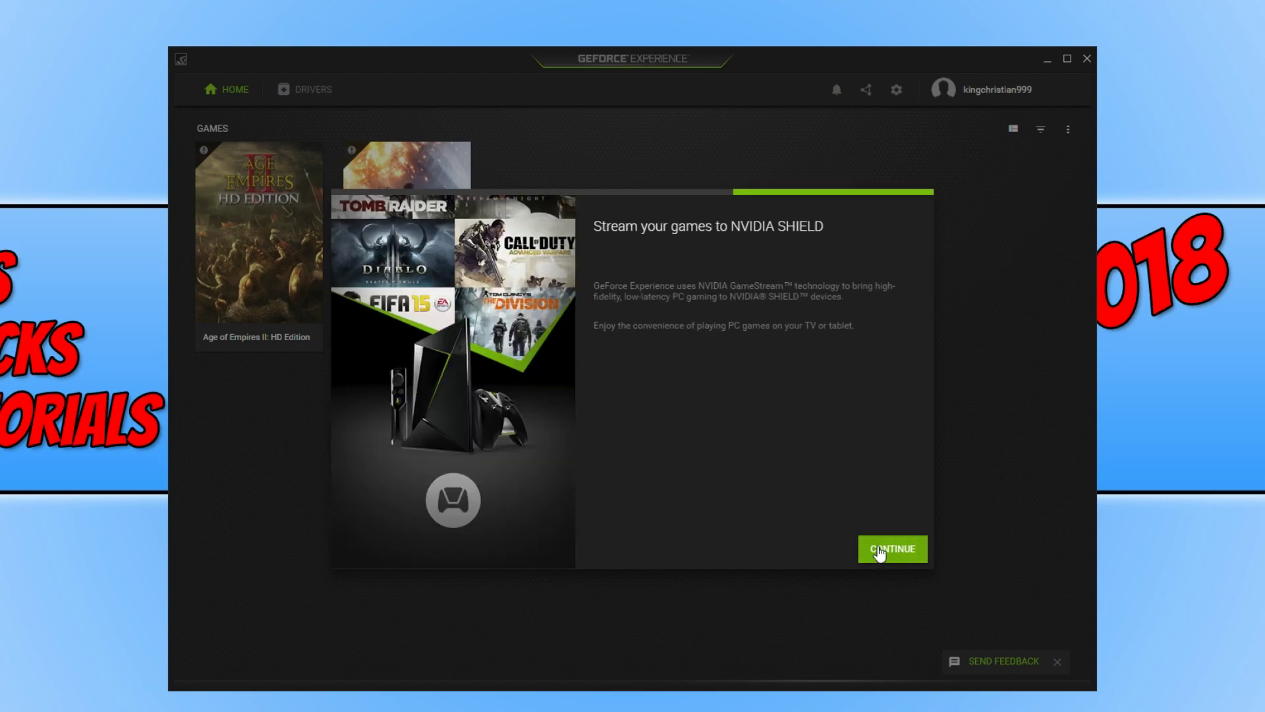
{"action": "left_click", "coordinate": [880, 554]}
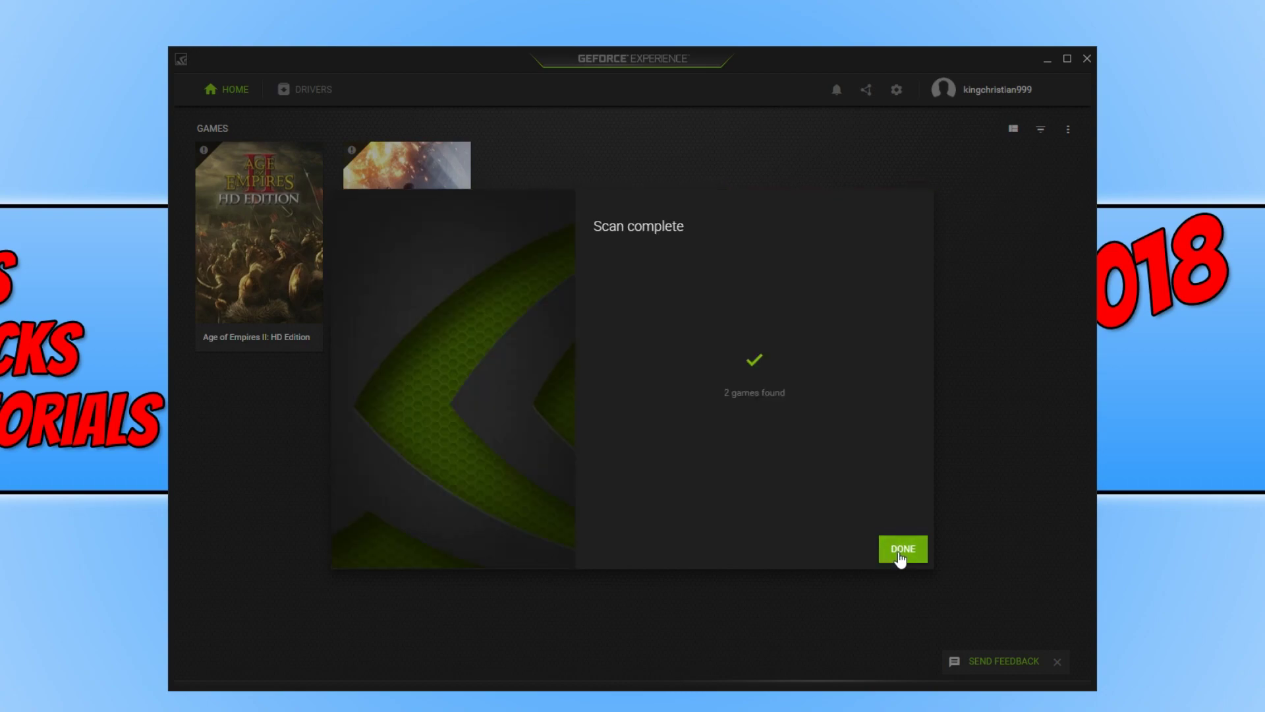
{"action": "left_click", "coordinate": [902, 552]}
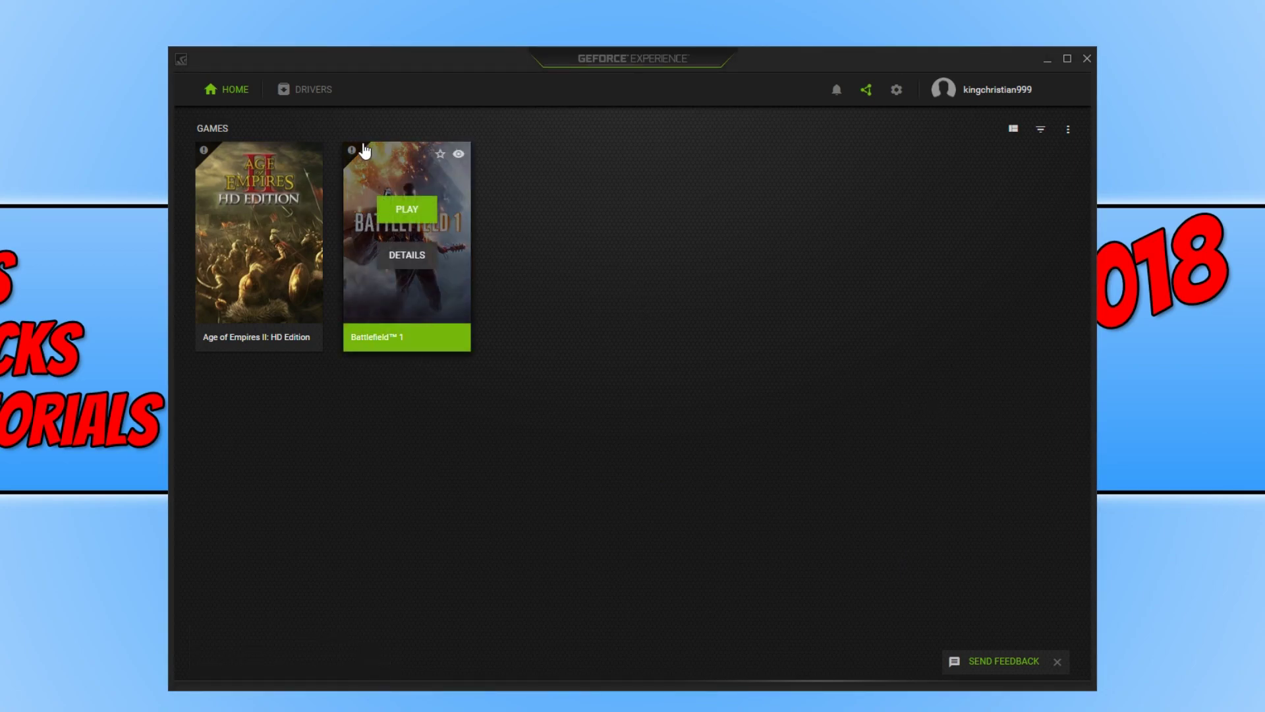
Check for driver updates on the Drivers page and download Game Ready Driver 391.35
{"action": "left_click", "coordinate": [328, 95]}
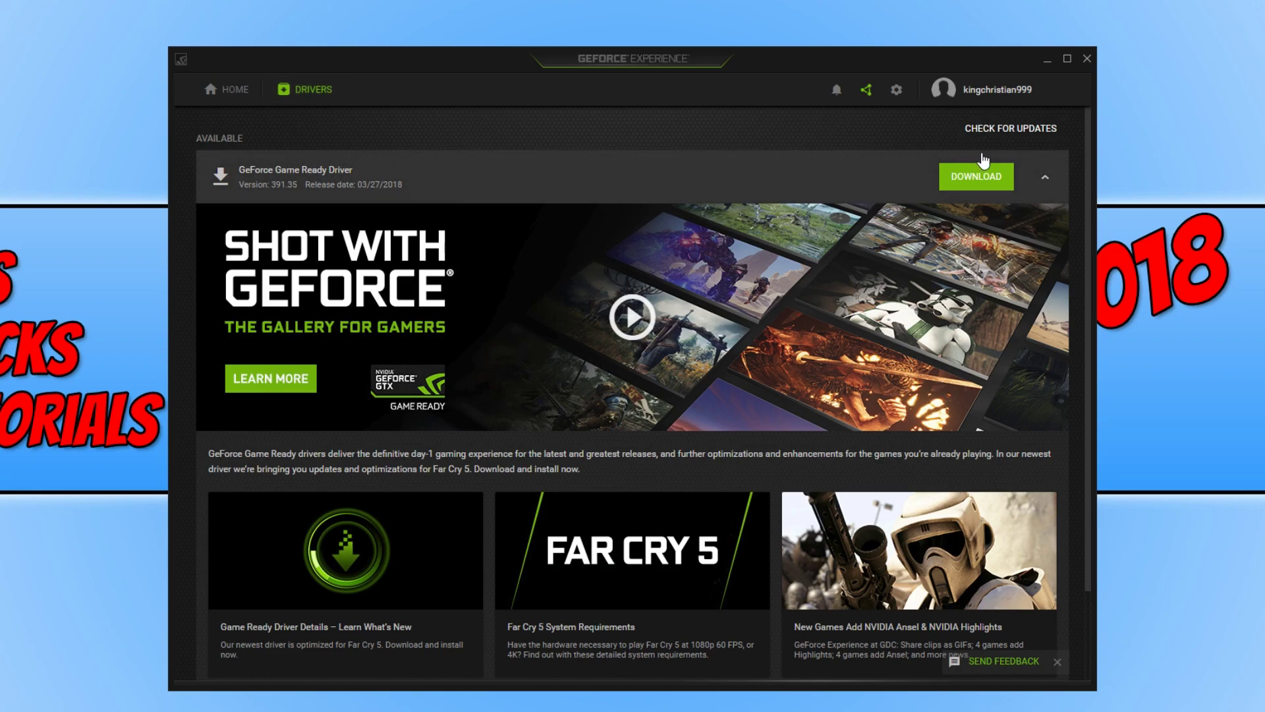
{"action": "left_click", "coordinate": [1025, 140]}
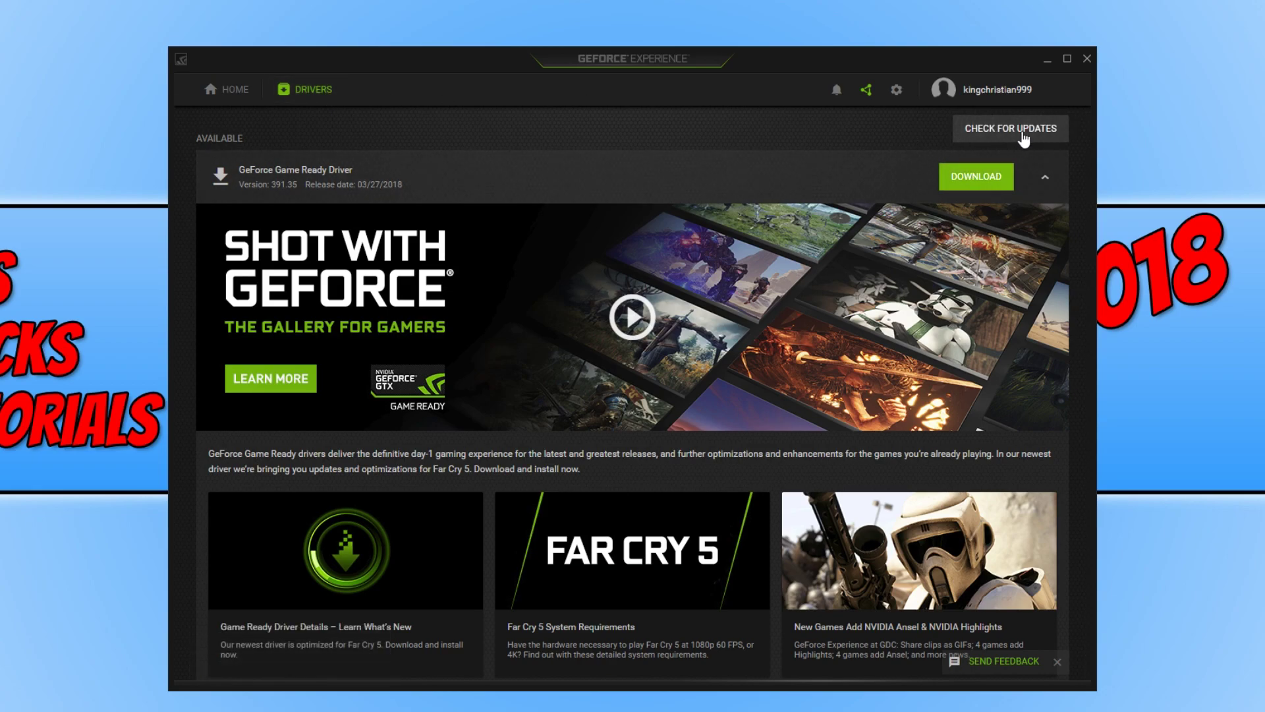
{"action": "left_click", "coordinate": [970, 180]}
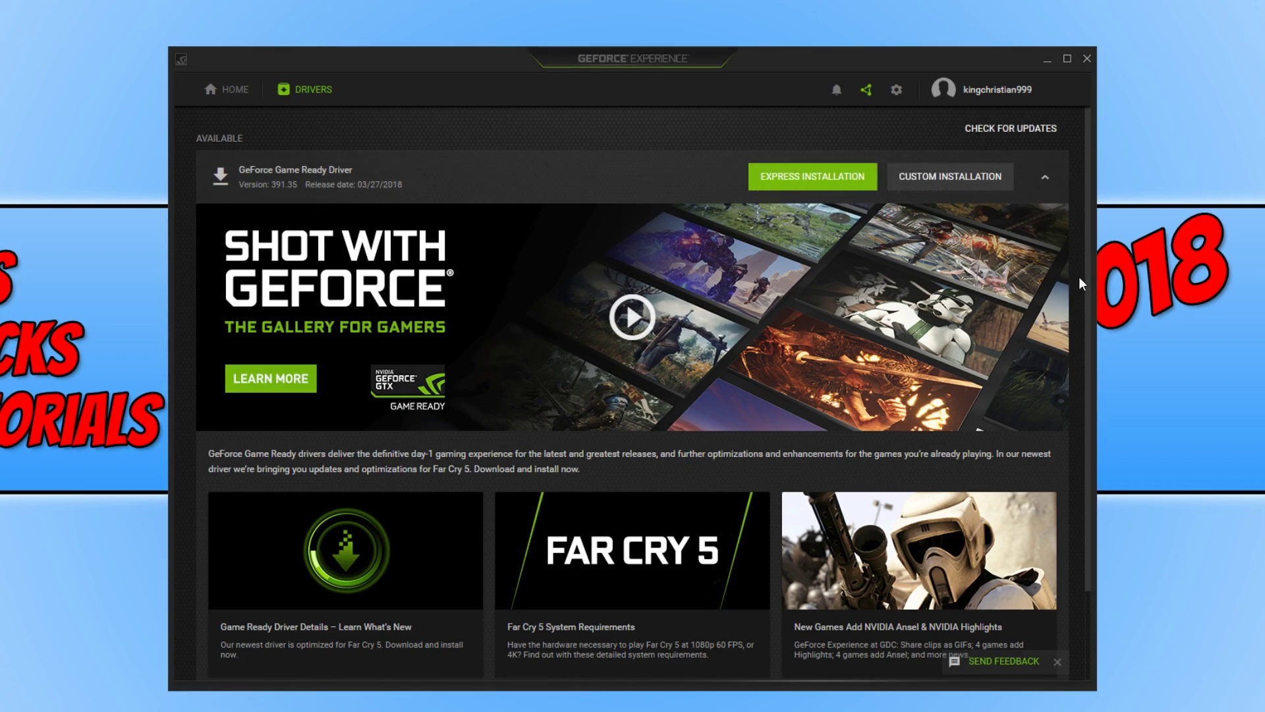
Run an express installation of Game Ready Driver 391.35
{"action": "left_click", "coordinate": [830, 181]}
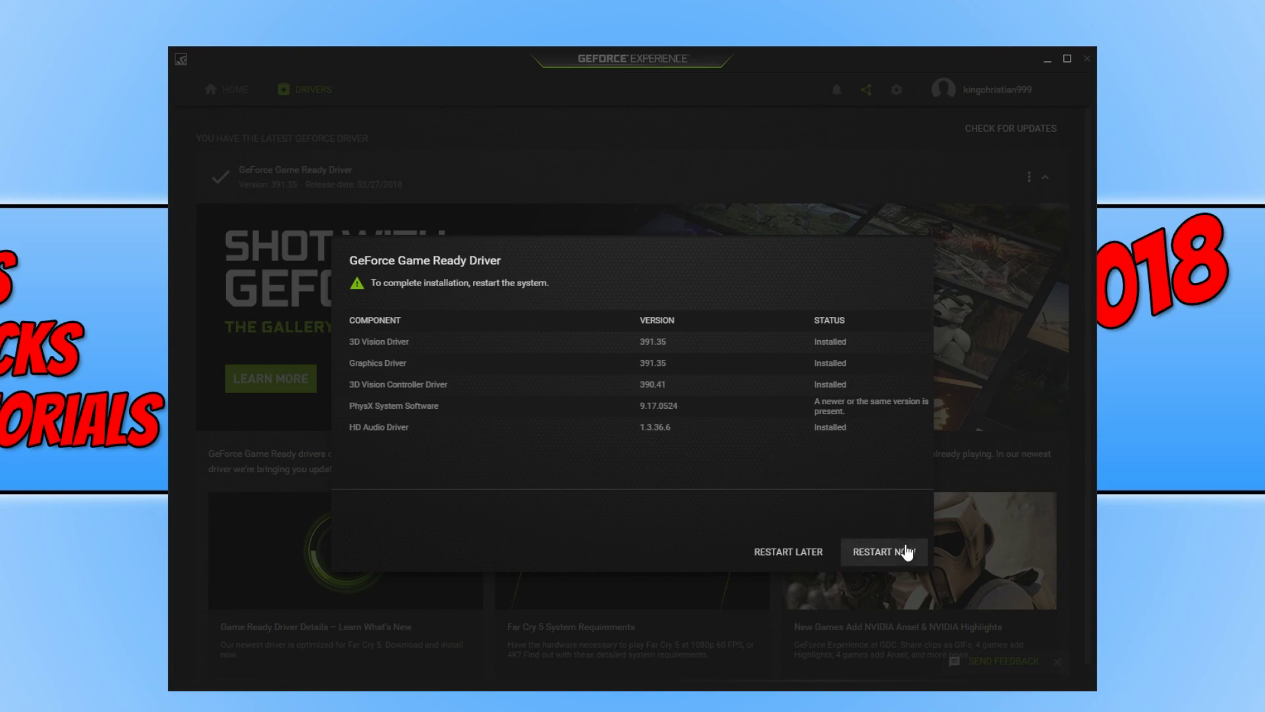
{"action": "left_click", "coordinate": [884, 550]}
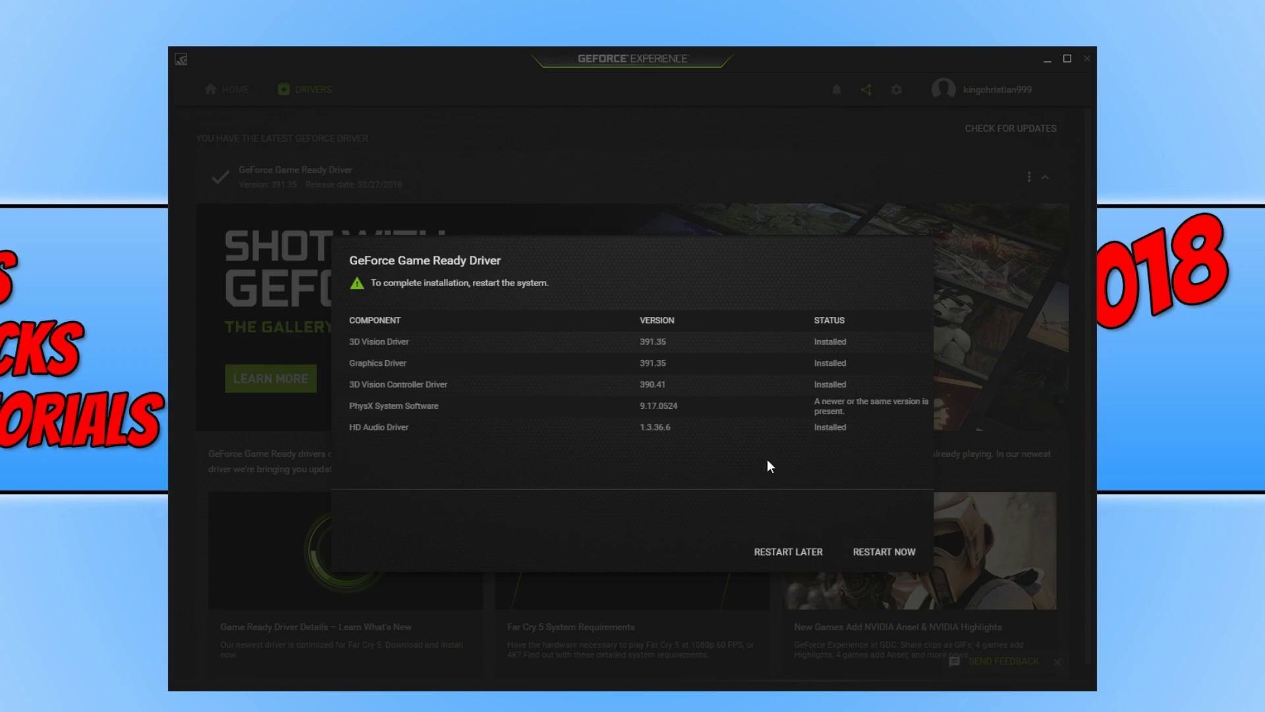